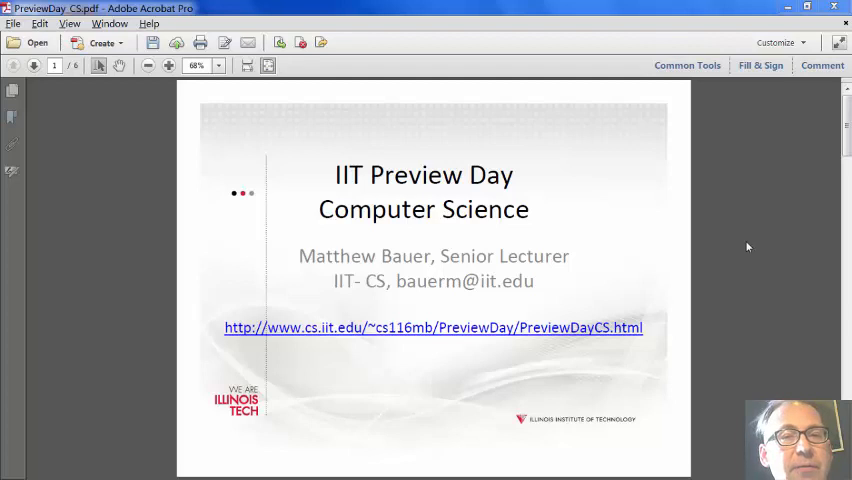
Step: Advance the PDF to page 2, the slide asking how Deep Blue beat the chess champion
key("Page_Down")
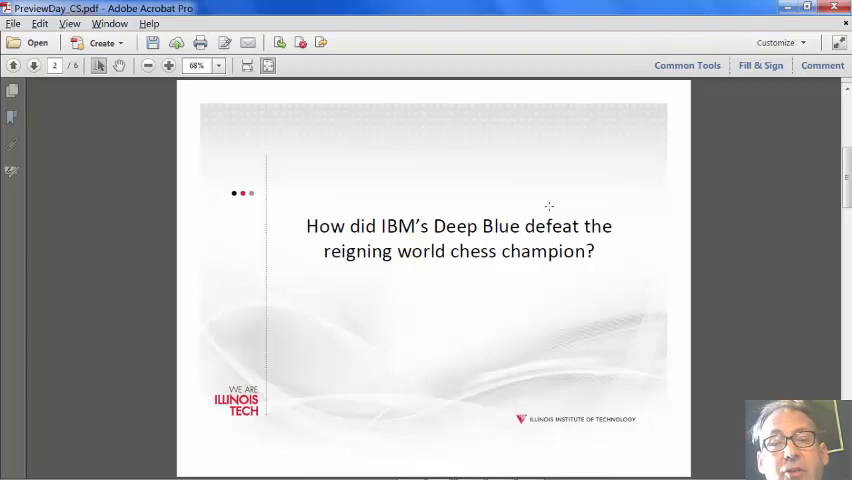
Step: Advance to page 3, the Game Theory slide on alpha-beta pruning
key("Down")
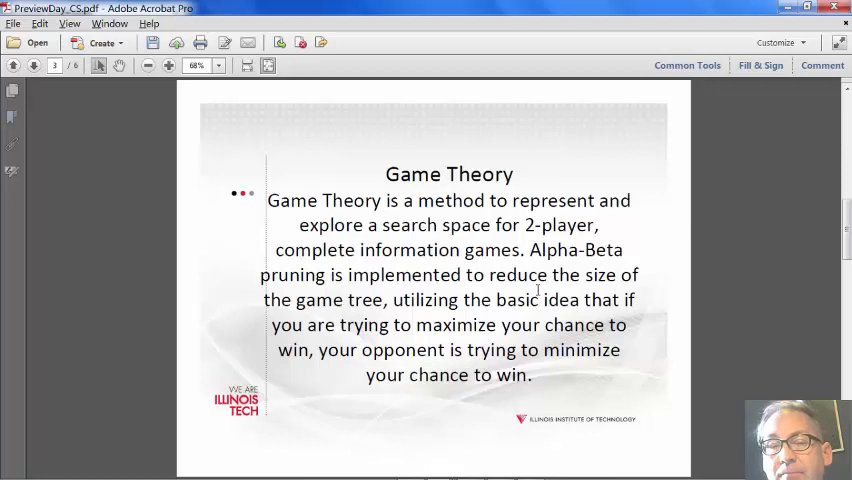
Step: Advance to page 4, the CheckersAI 'score the board' example slide
key("Page_Down")
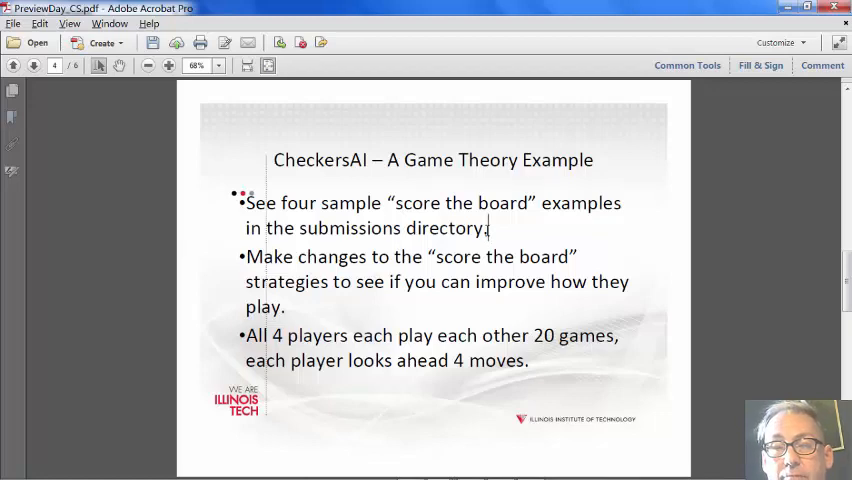
Step: Switch to the 12-gameTheory-handout.pdf window with the checkers scoring assignment
key("alt+Tab")
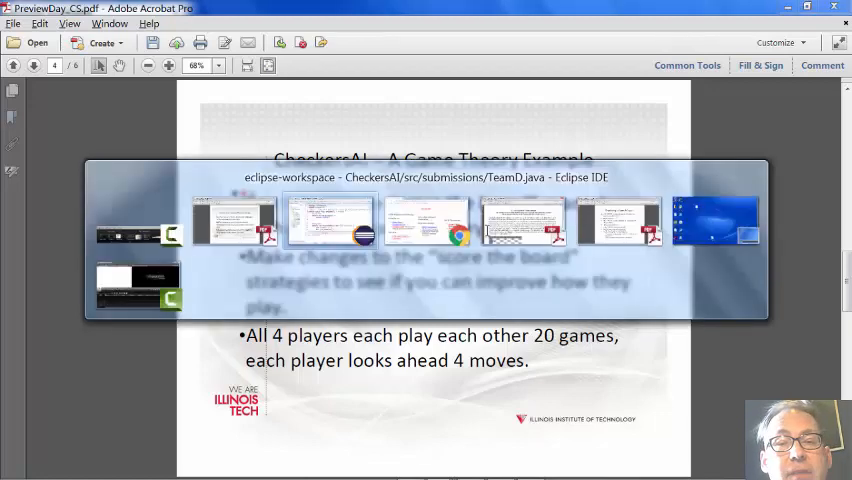
Step: Cycle from the handout's board diagram to the Preview Day page and on to Eclipse's CheckersAI project
key("alt+Tab")
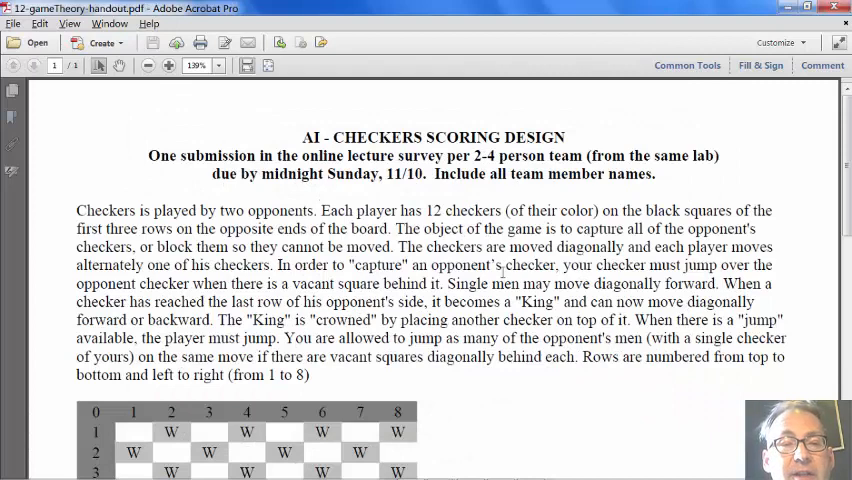
scroll(491, 280, "down", 1)
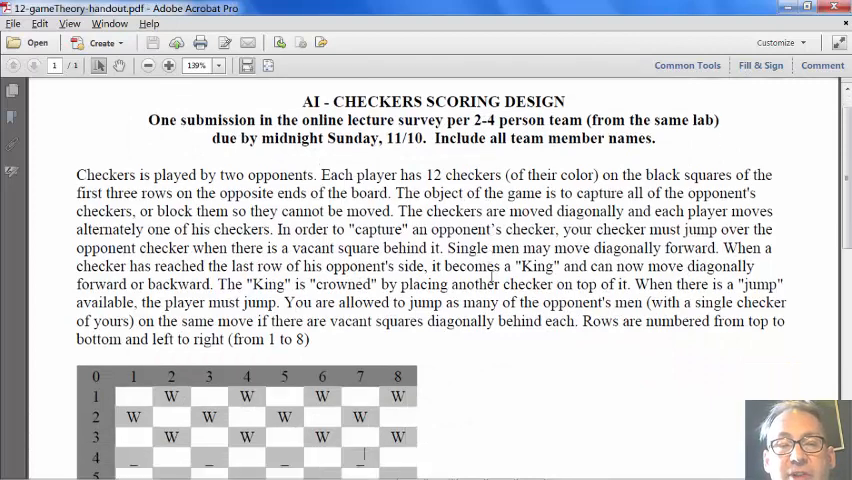
scroll(491, 278, "down", 3)
scroll(491, 276, "down", 2)
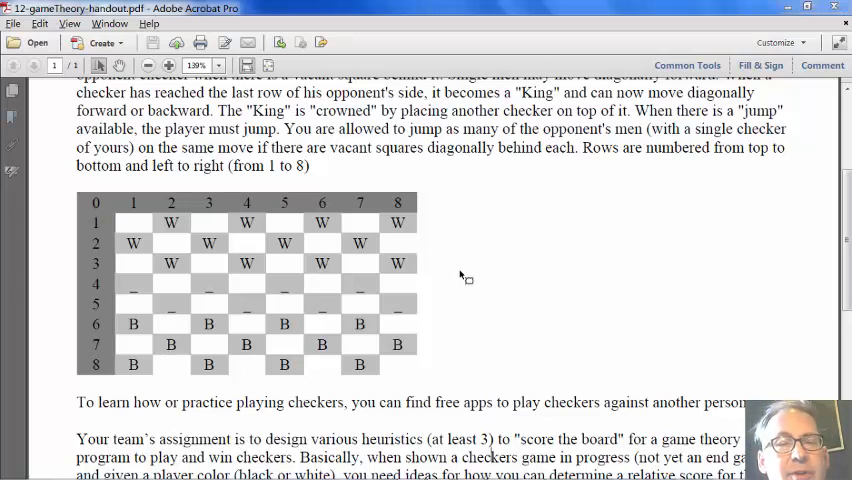
key("alt+Tab")
key("alt+Tab")
key("alt+Tab")
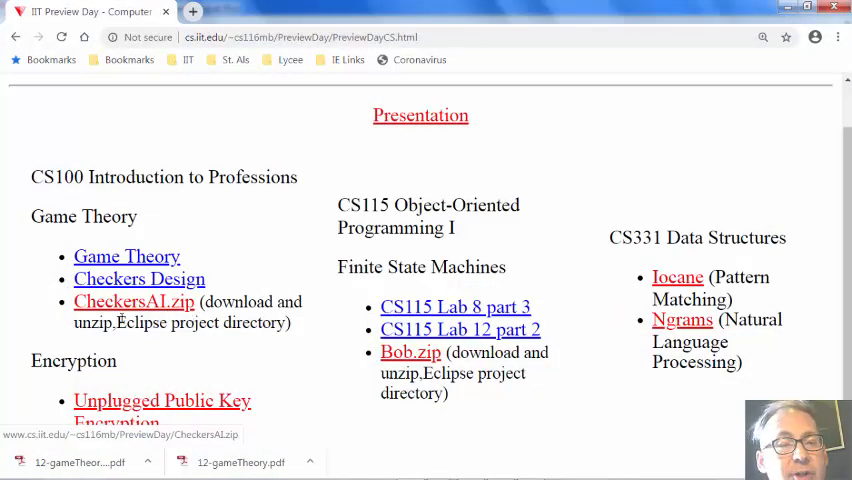
key("alt+Tab")
key("alt+Tab")
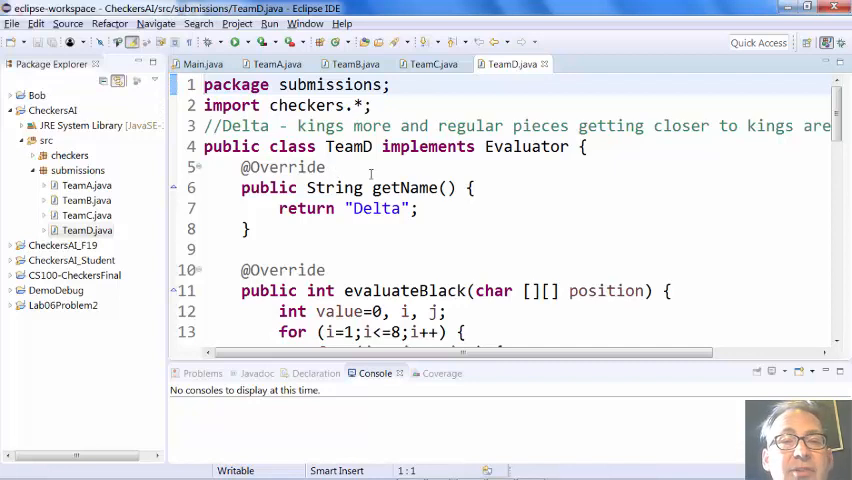
Step: Review TeamA.java's evaluateWhite loops, highlighting the position[i][j] lookup and inner column bounds
left_click(277, 64)
left_click(386, 242)
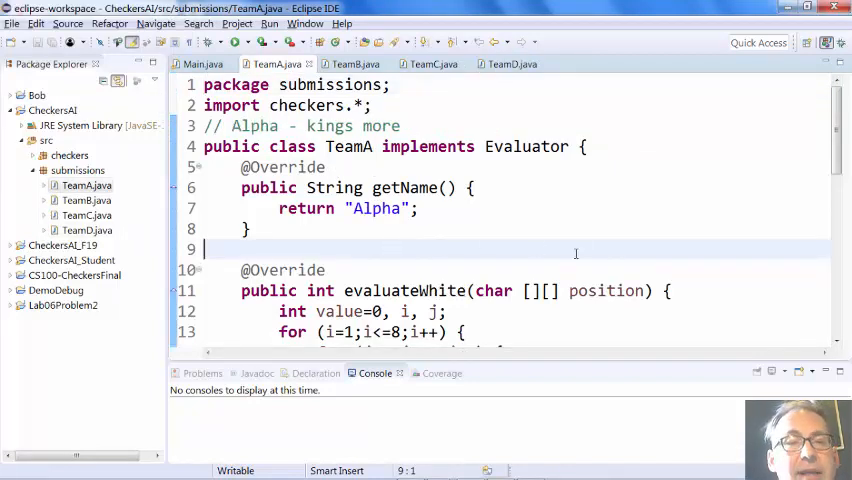
key("Down")
key("Down")
key("Down")
key("Down")
key("Down")
key("Down")
key("Down")
key("Down")
key("Down")
key("Down")
key("Down")
key("Down")
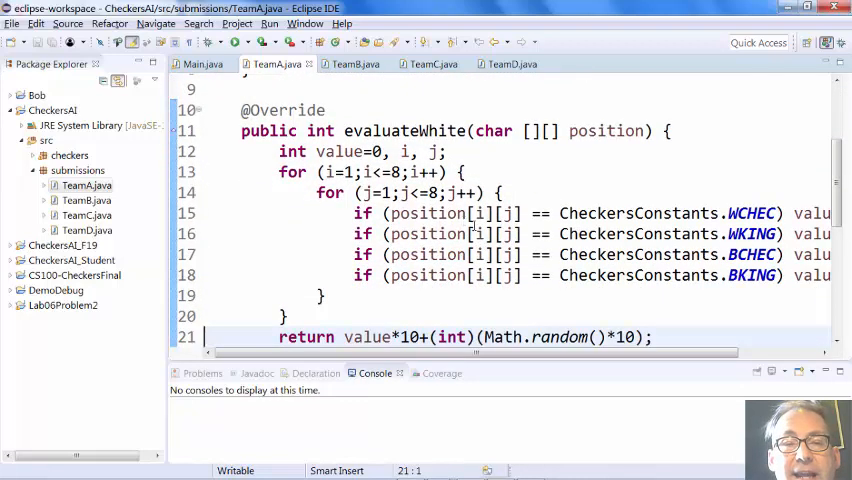
left_click_drag(391, 213, 530, 214)
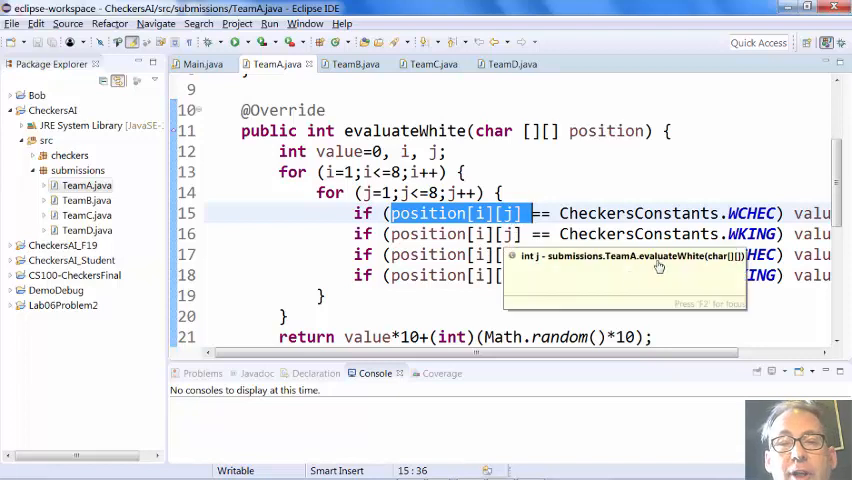
left_click(687, 196)
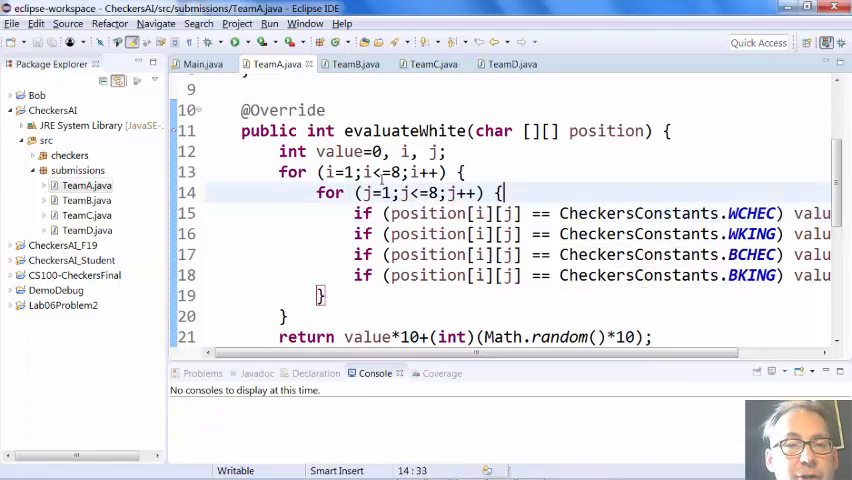
left_click_drag(356, 172, 400, 172)
left_click_drag(457, 192, 362, 192)
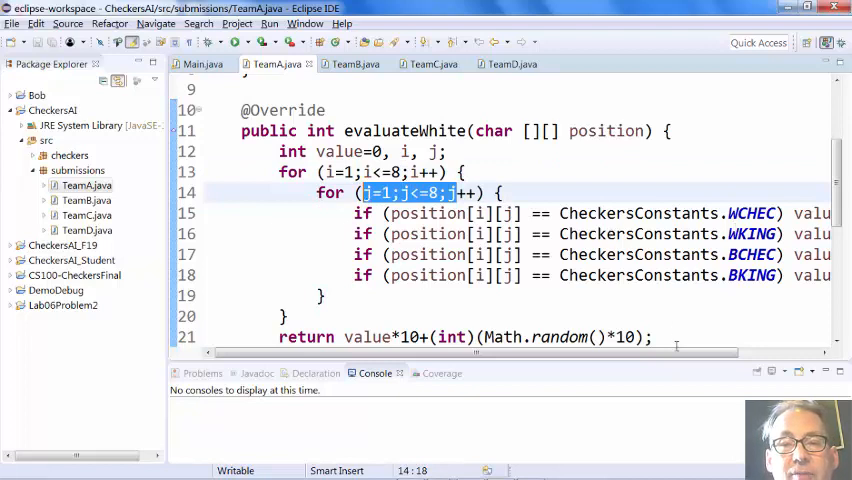
left_click_drag(646, 357, 790, 367)
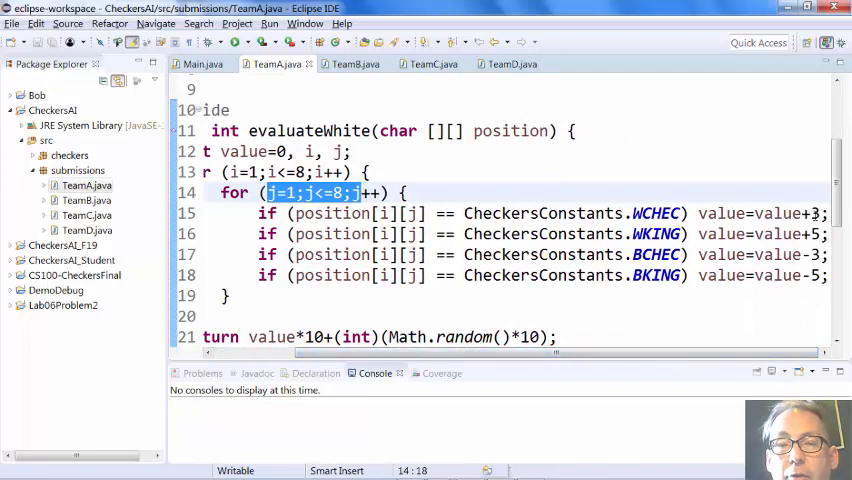
Step: Highlight TeamA's +5 king and +3 regular piece values, then move to TeamB.java
double_click(815, 234)
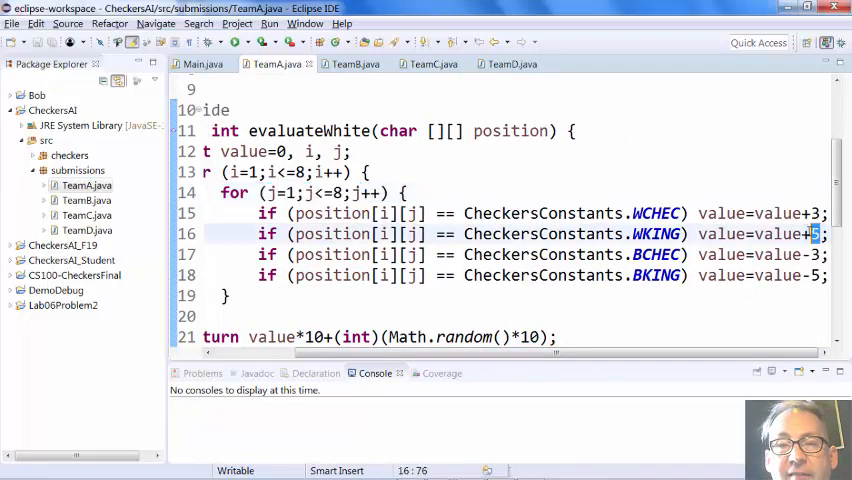
key("shift+Left")
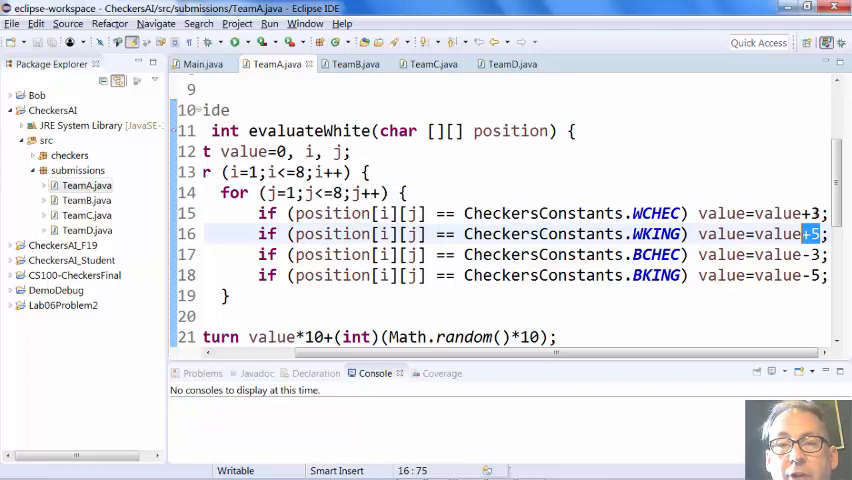
left_click(819, 213)
key("shift+Left")
key("shift+Left")
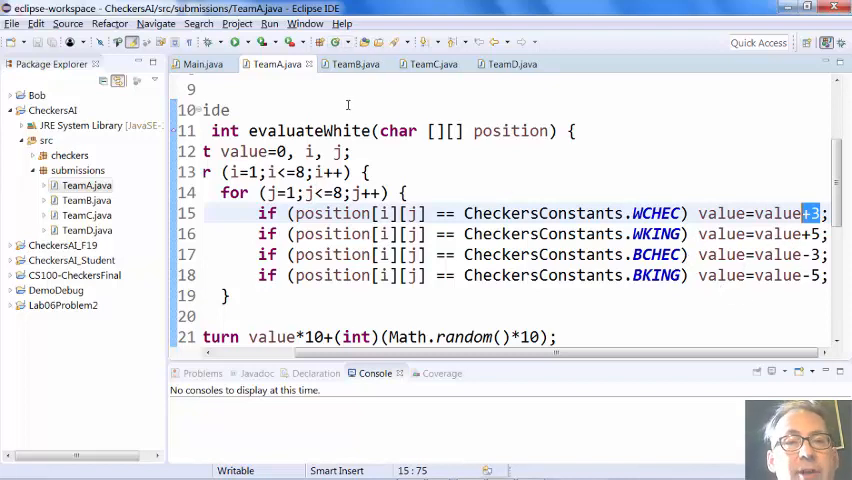
left_click(350, 64)
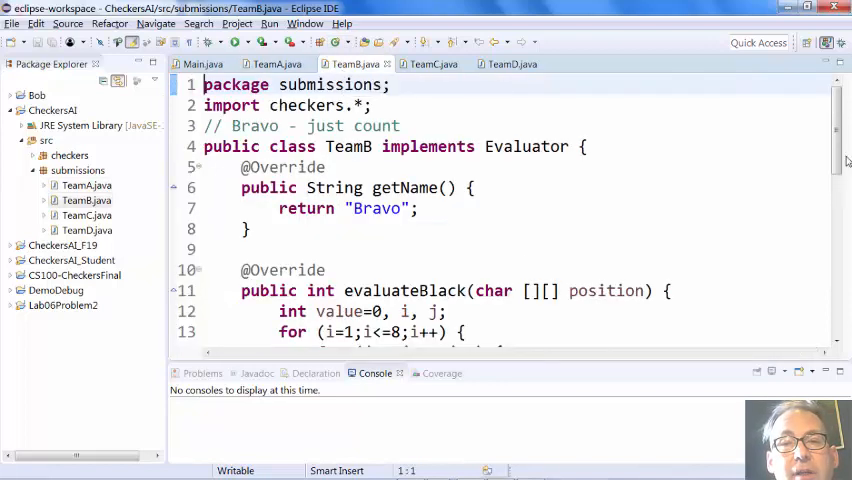
left_click_drag(840, 147, 842, 181)
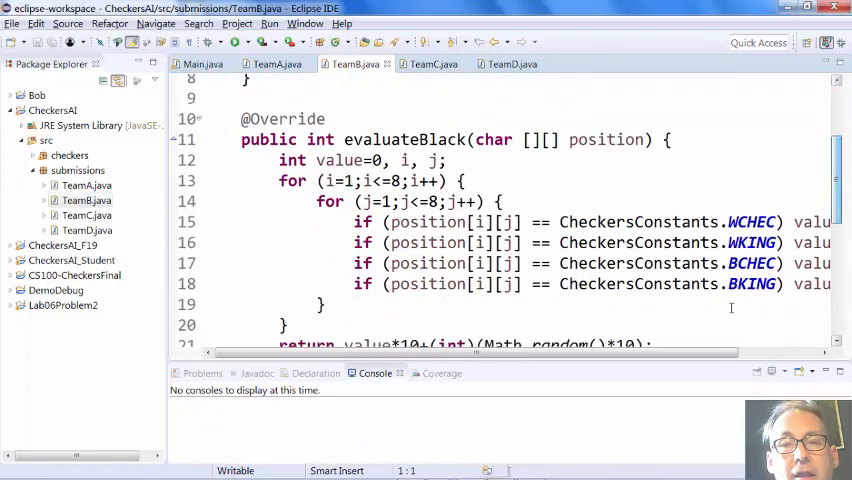
left_click_drag(700, 353, 789, 353)
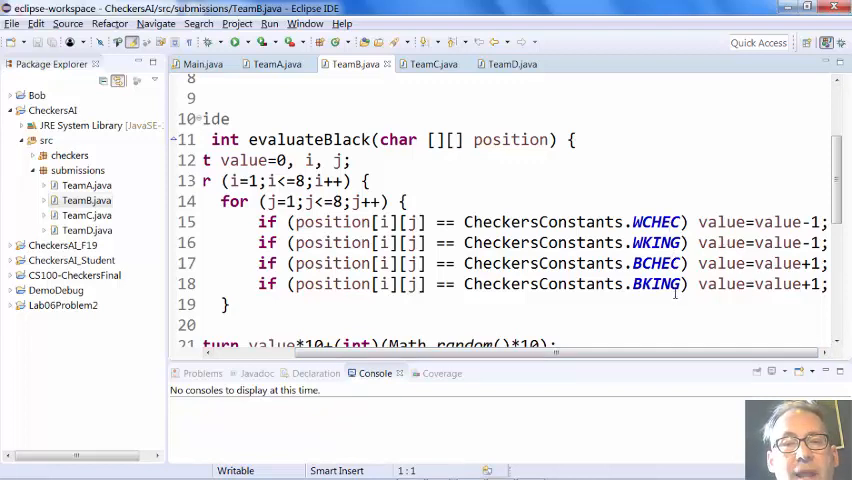
Step: Review TeamC.java's edge-column loops: rows 1-4 black bonuses and rows 5-8 white penalties
left_click(428, 68)
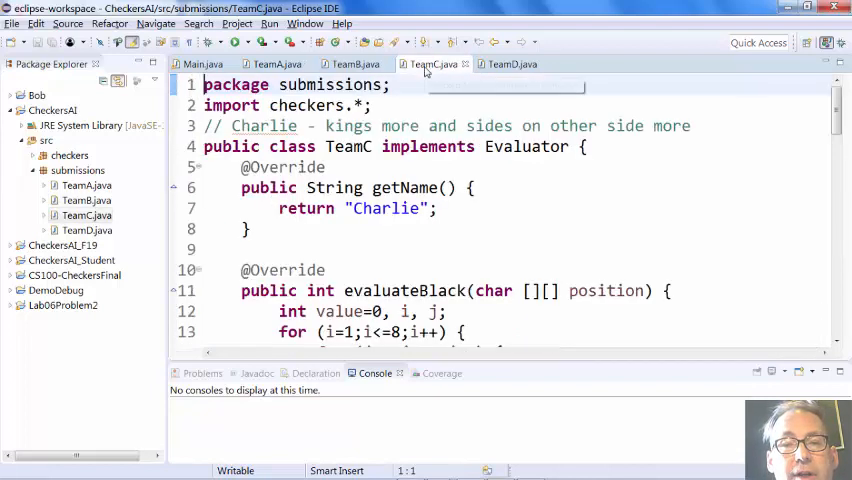
left_click_drag(838, 110, 845, 153)
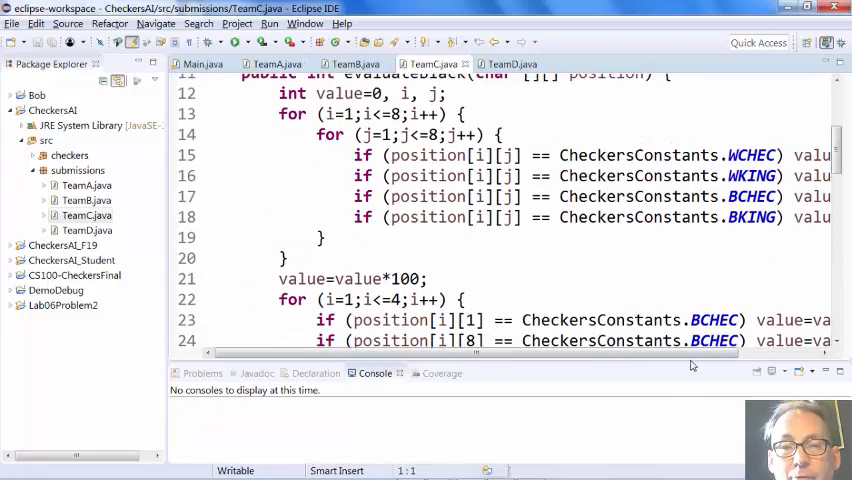
left_click_drag(735, 352, 827, 350)
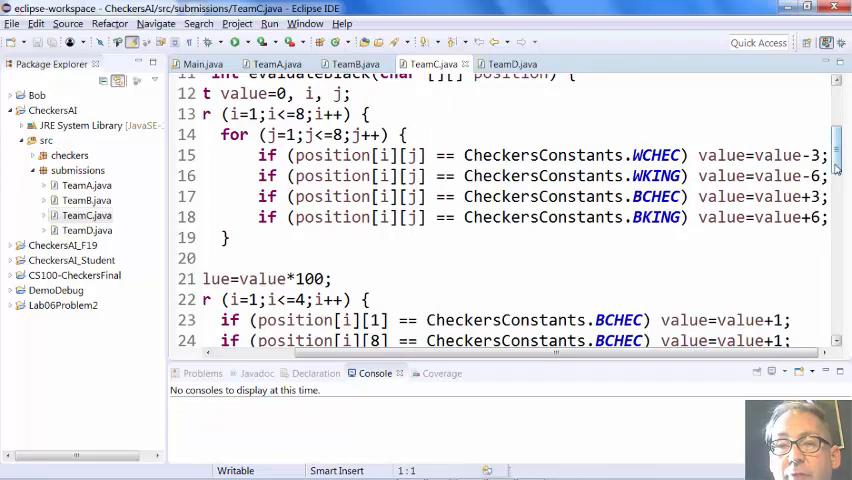
left_click_drag(840, 165, 840, 188)
left_click_drag(641, 353, 597, 353)
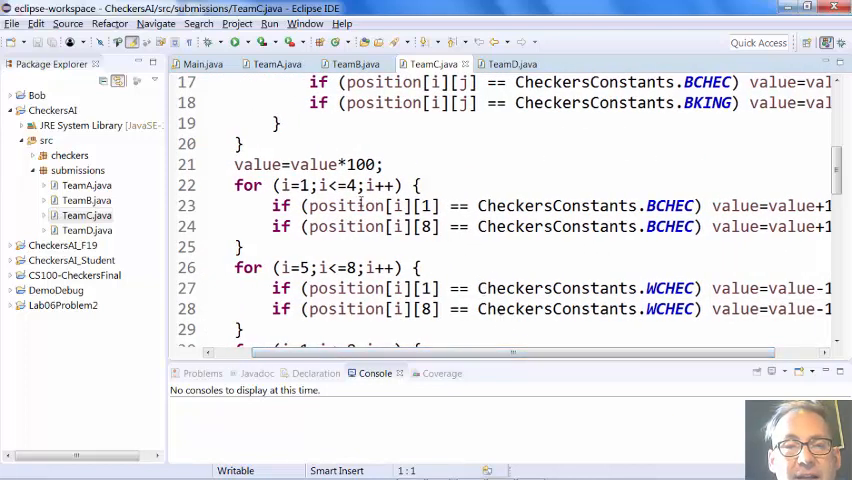
left_click(300, 185)
left_click_drag(300, 185, 357, 185)
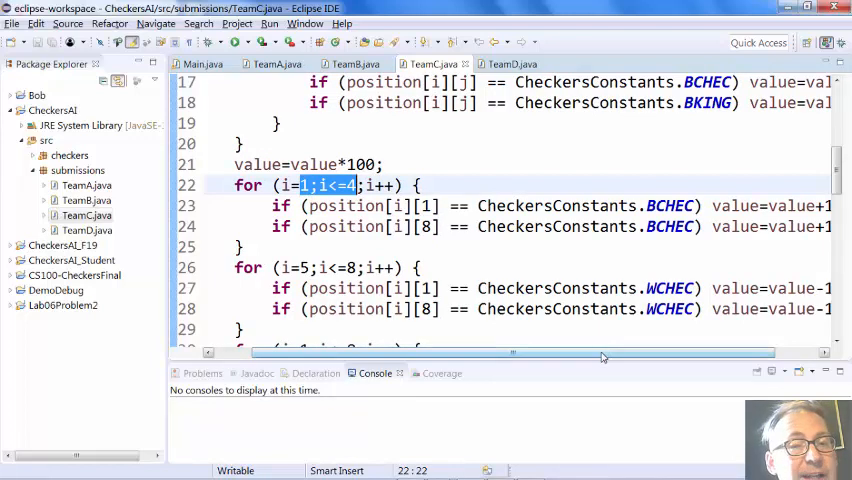
left_click_drag(602, 353, 645, 357)
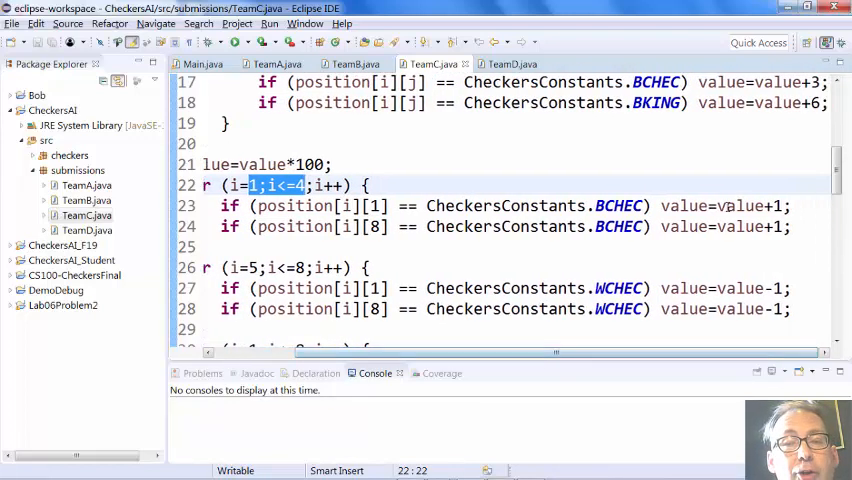
left_click_drag(792, 227, 726, 204)
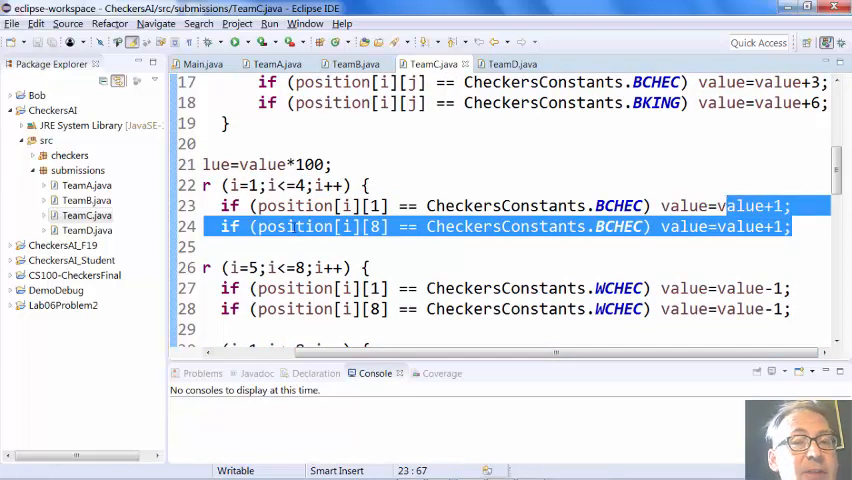
left_click_drag(237, 267, 305, 267)
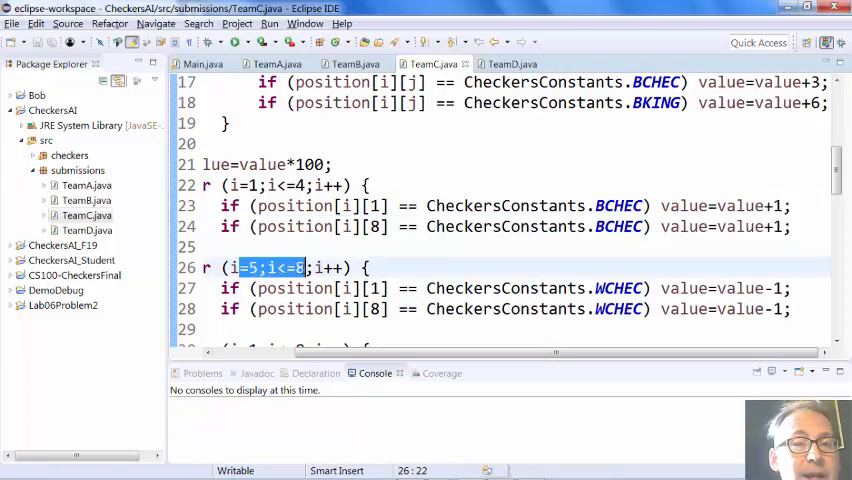
left_click_drag(775, 309, 697, 289)
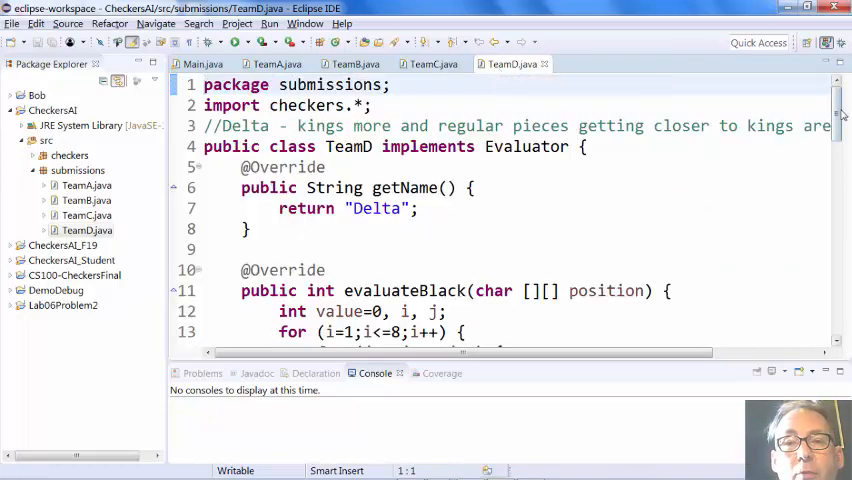
scroll(843, 115, "down", 3)
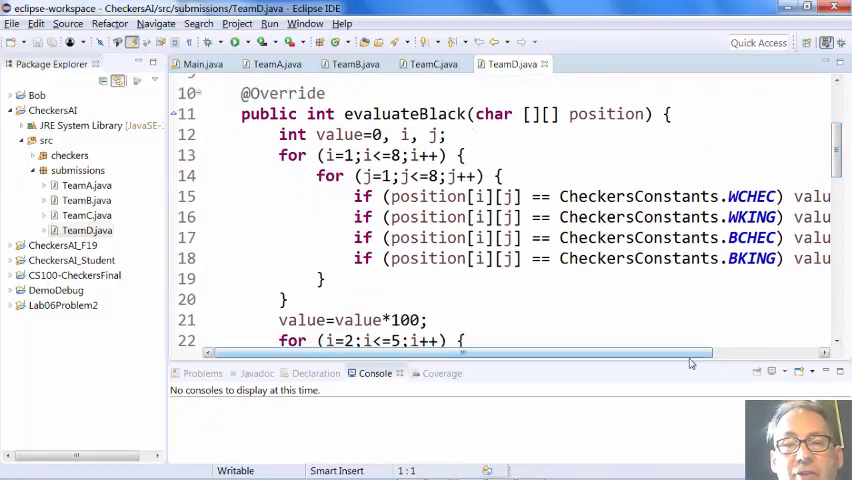
mouse_move(690, 353)
left_mouse_down()
mouse_move(800, 353)
mouse_move(774, 355)
left_mouse_up()
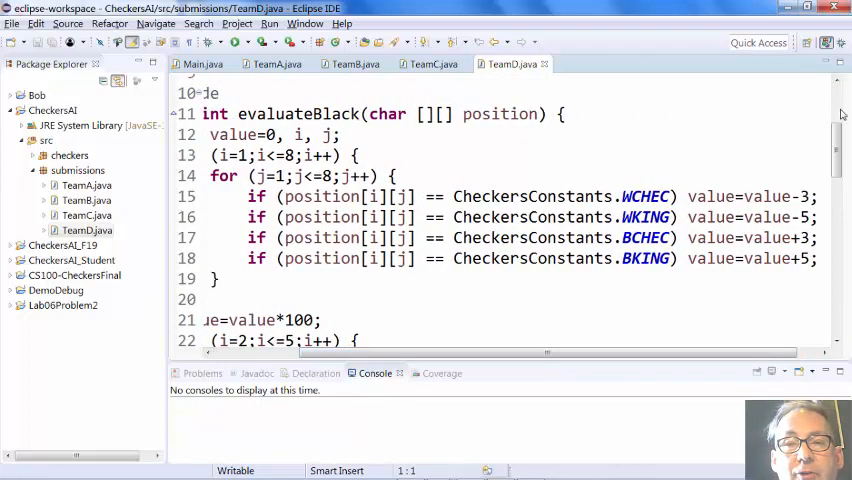
left_click_drag(843, 115, 843, 150)
mouse_move(524, 355)
left_mouse_down()
mouse_move(449, 355)
mouse_move(575, 355)
mouse_move(507, 355)
mouse_move(808, 246)
mouse_move(784, 241)
left_mouse_up()
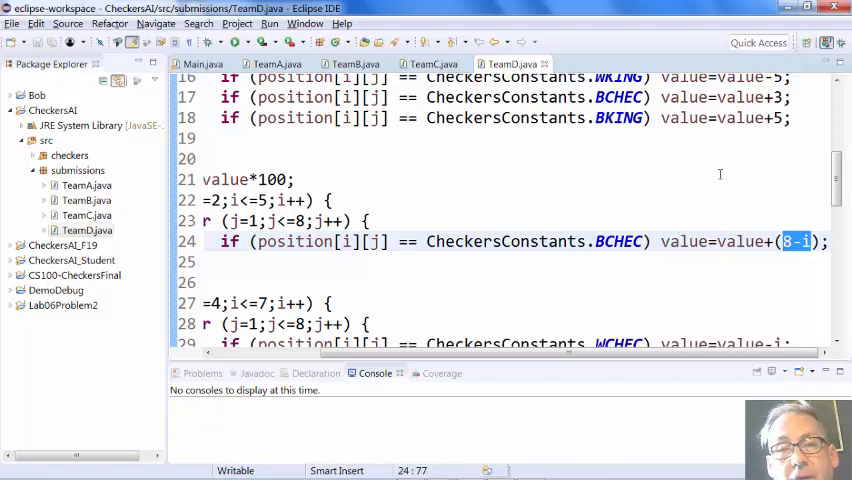
Step: Return to TeamA's evaluateWhite code after reviewing TeamD's (8-i) row weighting
left_click(276, 64)
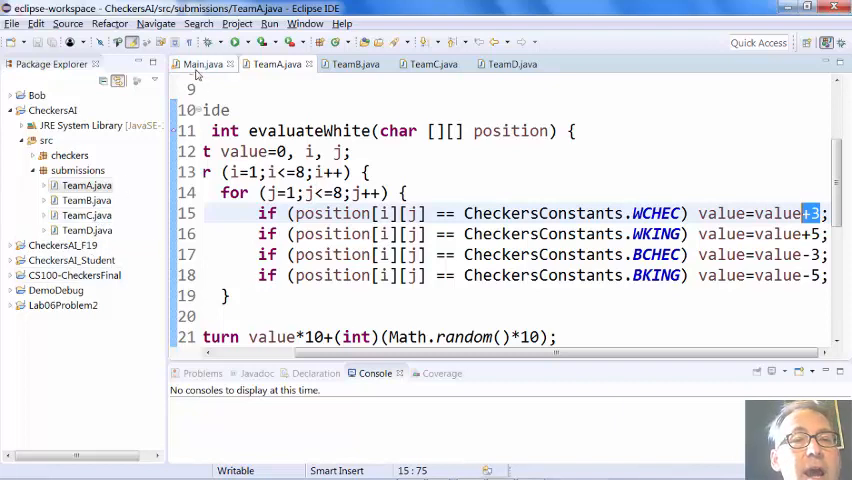
Step: Bring up Main.java and enlarge the Console view for the tournament output
left_click(203, 64)
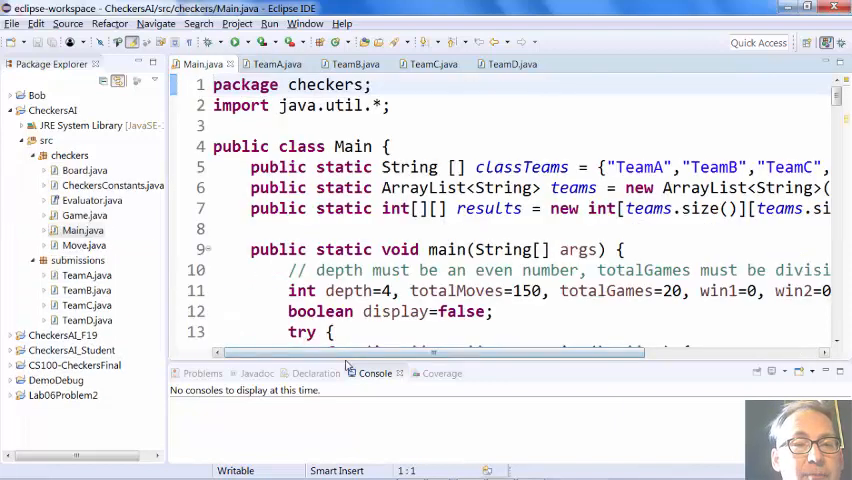
left_click_drag(346, 361, 346, 280)
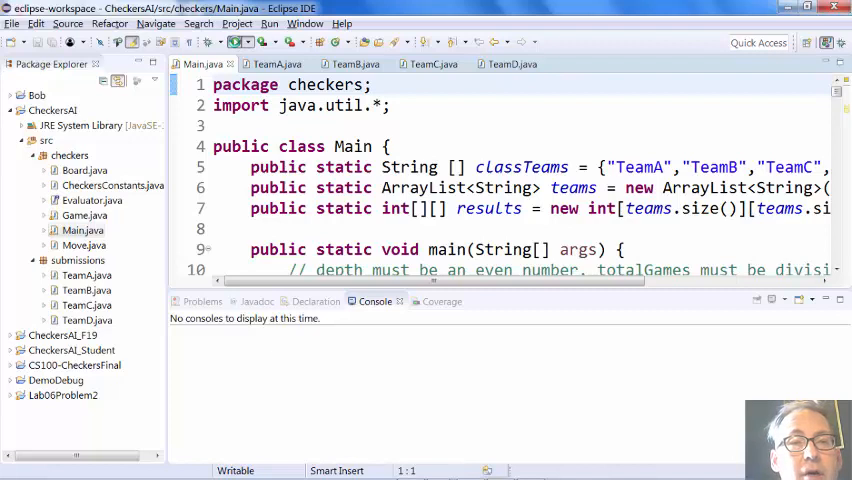
Step: Run the Main tournament and highlight the depth=4 search setting while games play
left_click(235, 42)
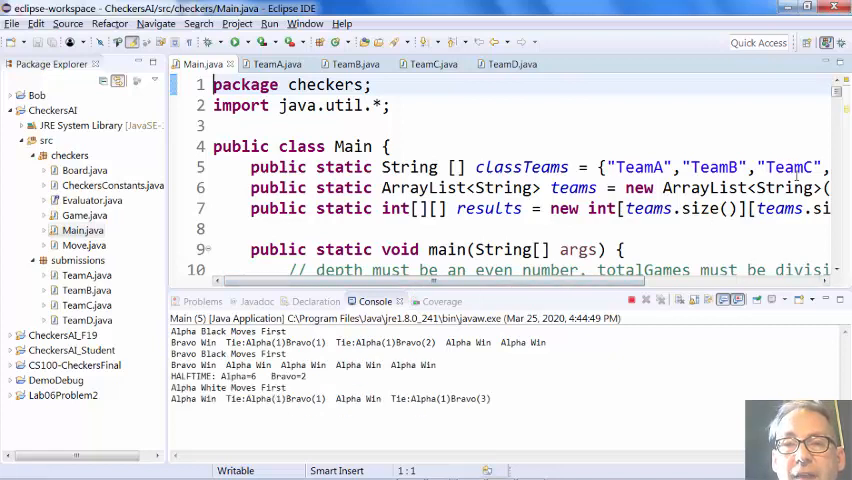
key("Down")
key("Down")
key("Down")
key("Down")
key("Down")
key("Down")
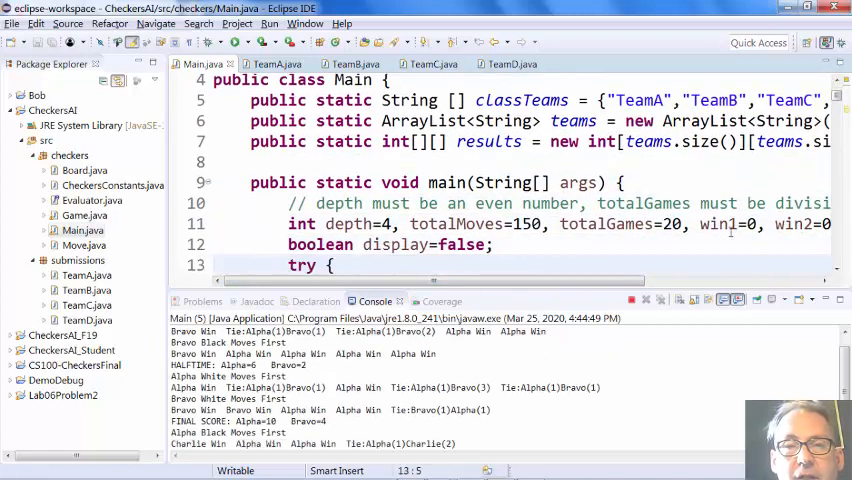
left_click_drag(333, 224, 399, 224)
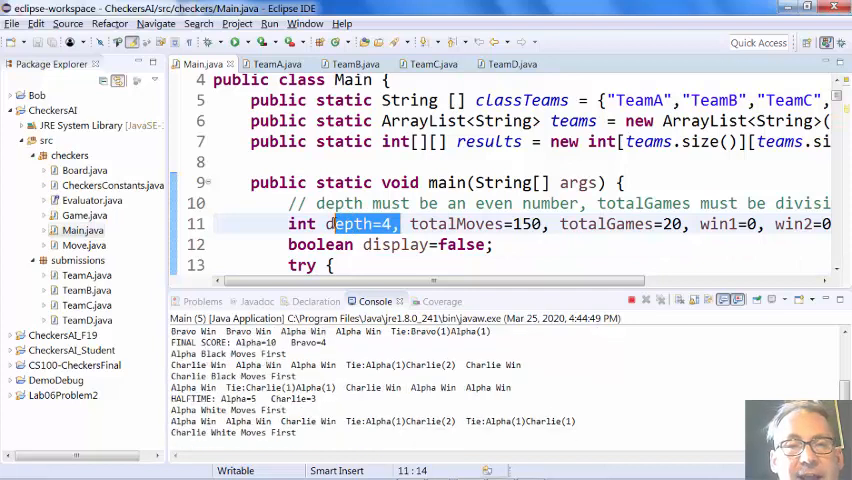
left_click_drag(333, 224, 326, 224)
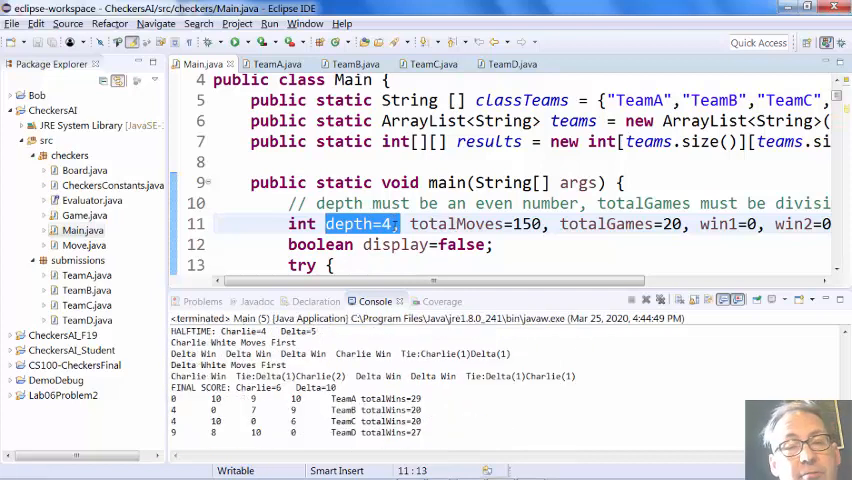
left_click(393, 224)
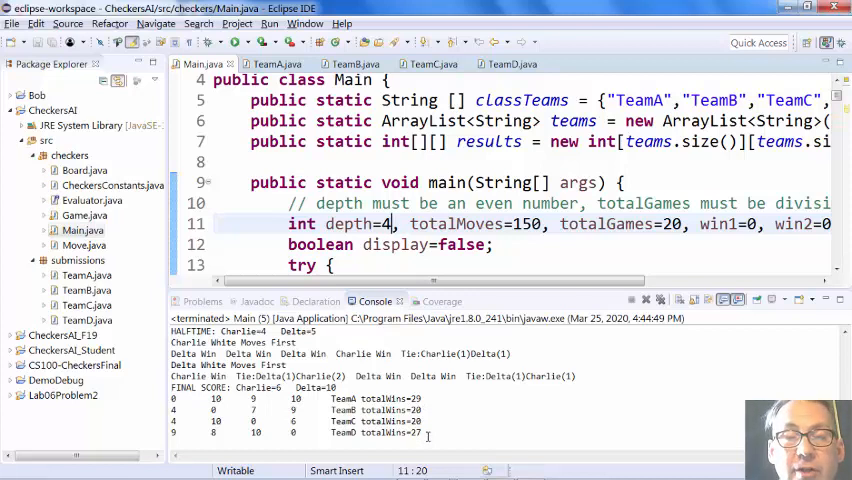
Step: Switch to TeamA.java and highlight the random term appended to the evaluateWhite return statement
left_click(277, 64)
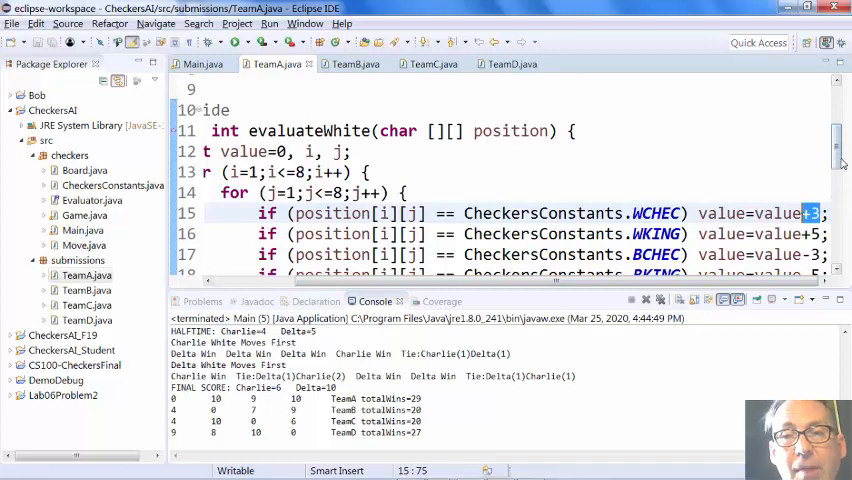
left_click_drag(841, 162, 846, 183)
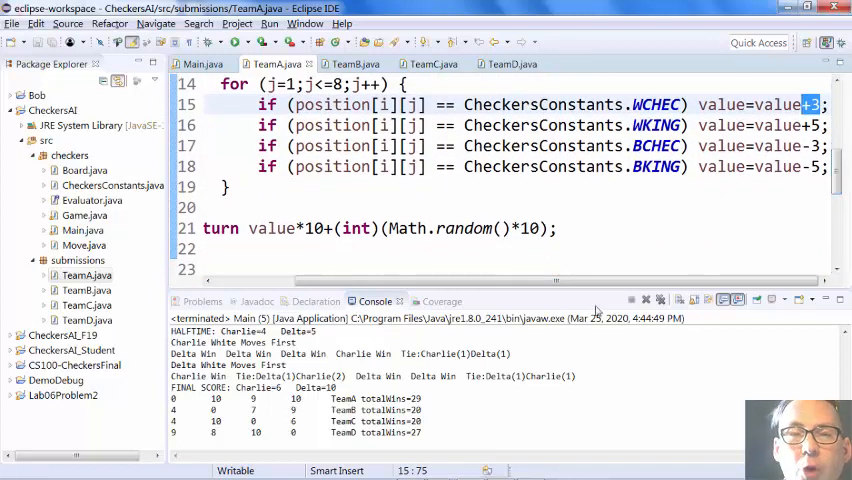
left_click_drag(580, 282, 498, 284)
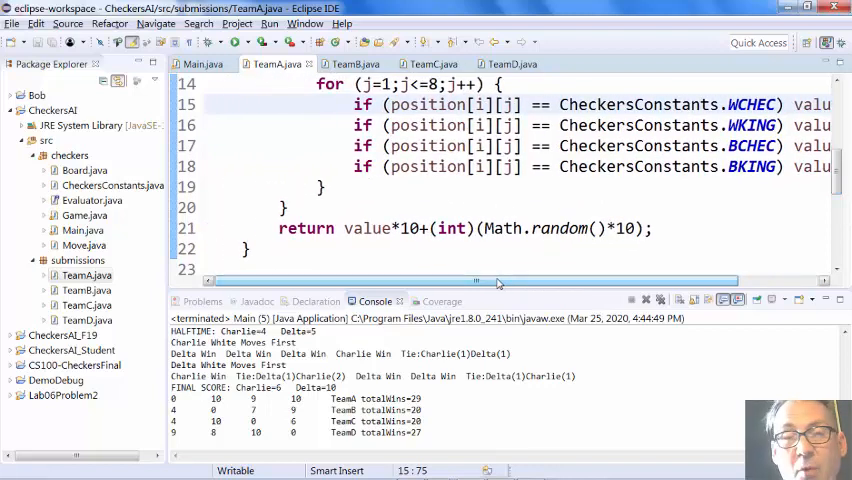
left_click_drag(666, 228, 548, 240)
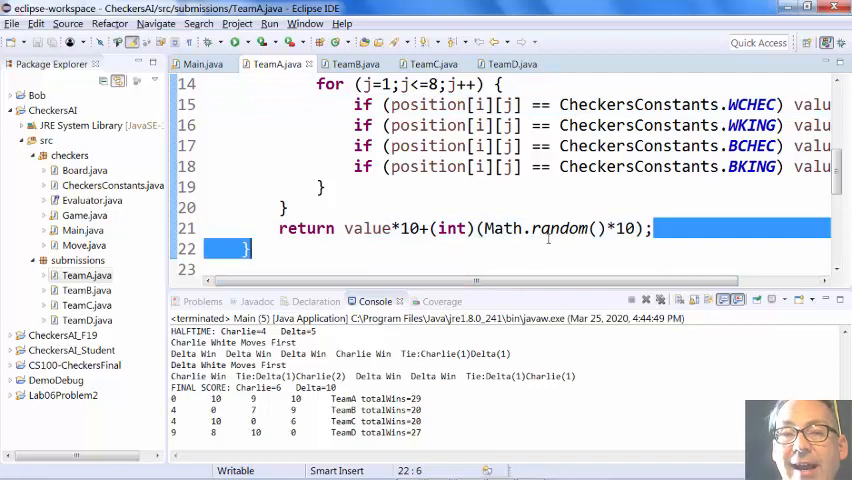
left_click_drag(652, 228, 420, 228)
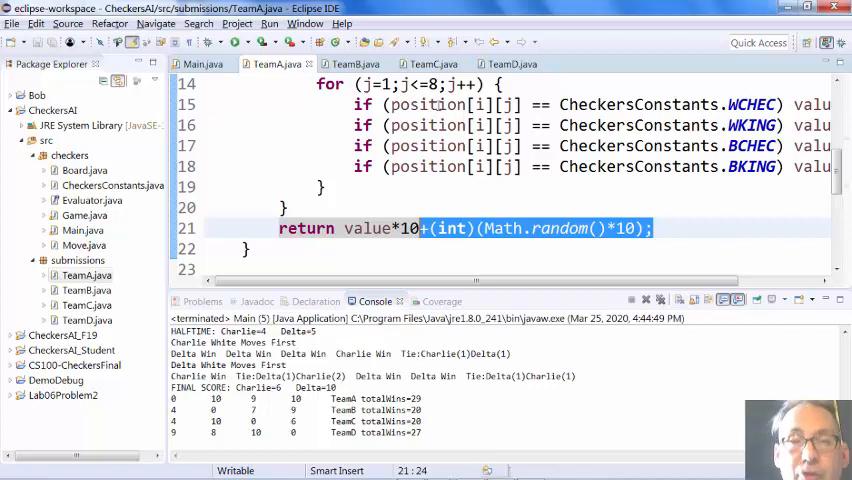
left_click(478, 125)
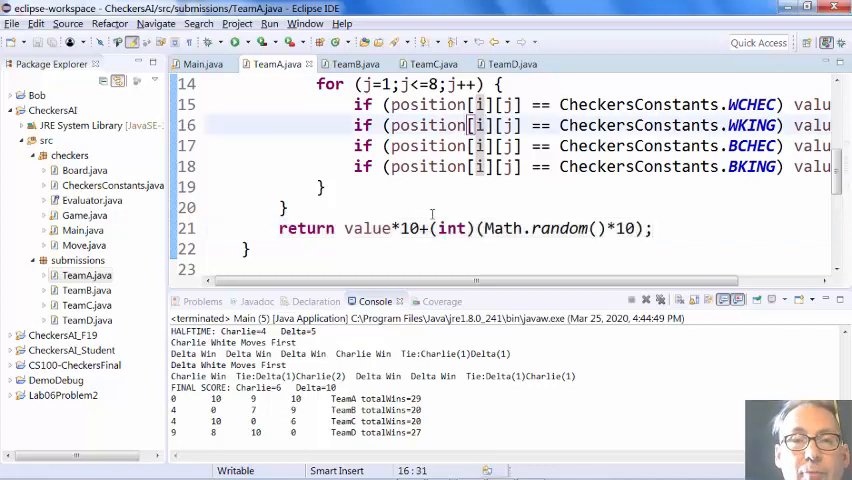
Step: Highlight the scaled score value*10 and the random tie-breaker (Math.random()*10) separately
left_click_drag(418, 228, 345, 228)
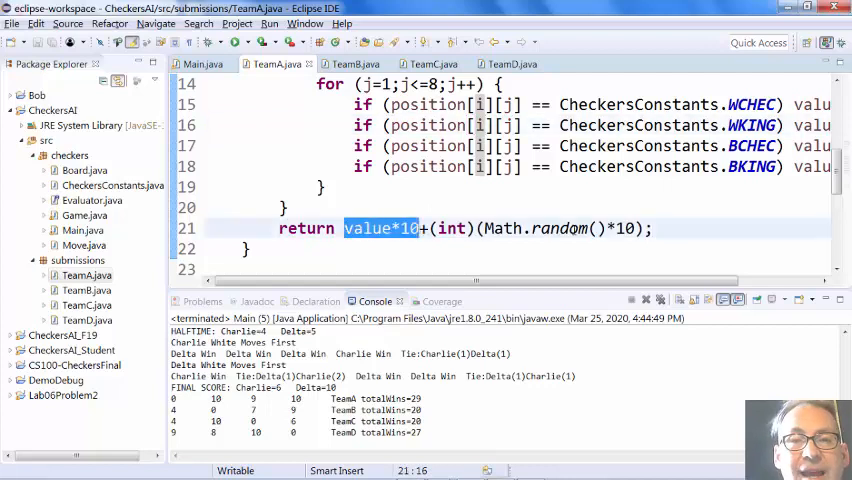
left_click_drag(645, 228, 467, 228)
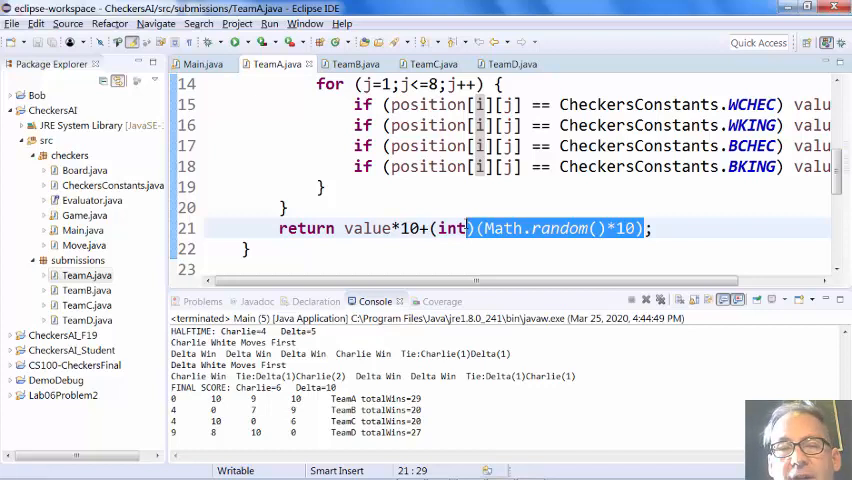
left_click(540, 213)
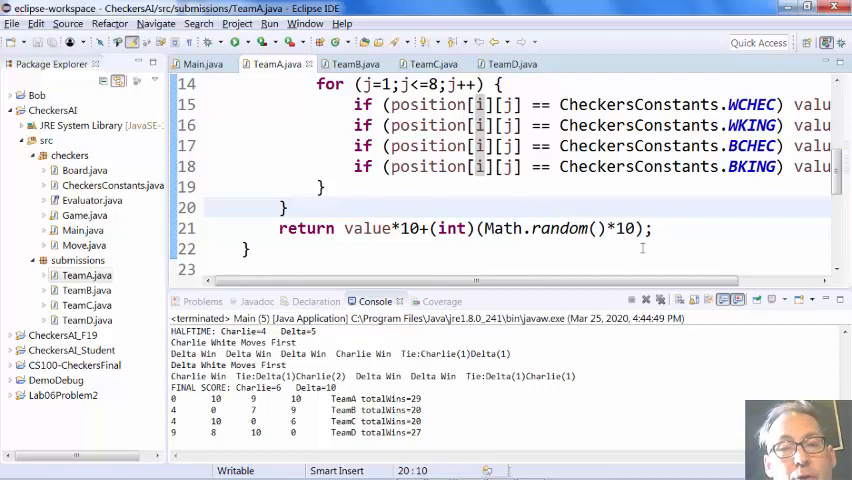
left_click_drag(634, 281, 706, 287)
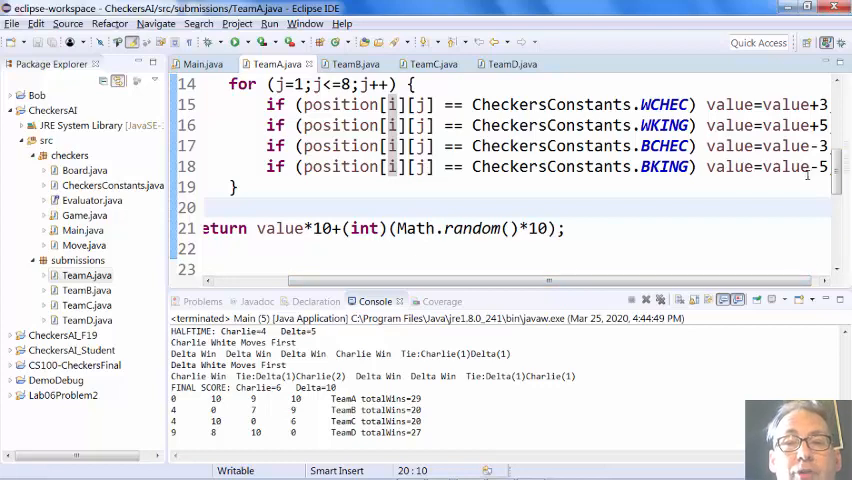
left_click_drag(841, 181, 843, 190)
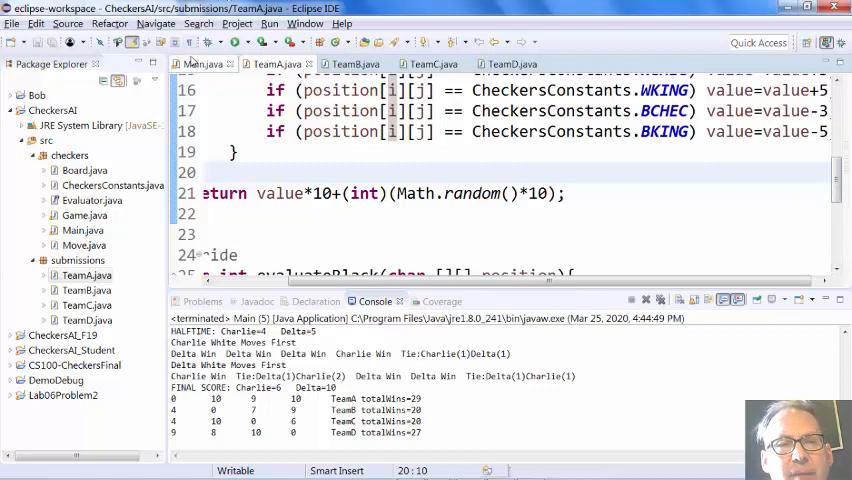
Step: Return to Main.java and highlight the totalMoves=150 tournament setting on line 11
left_click(200, 64)
left_click_drag(558, 224, 401, 224)
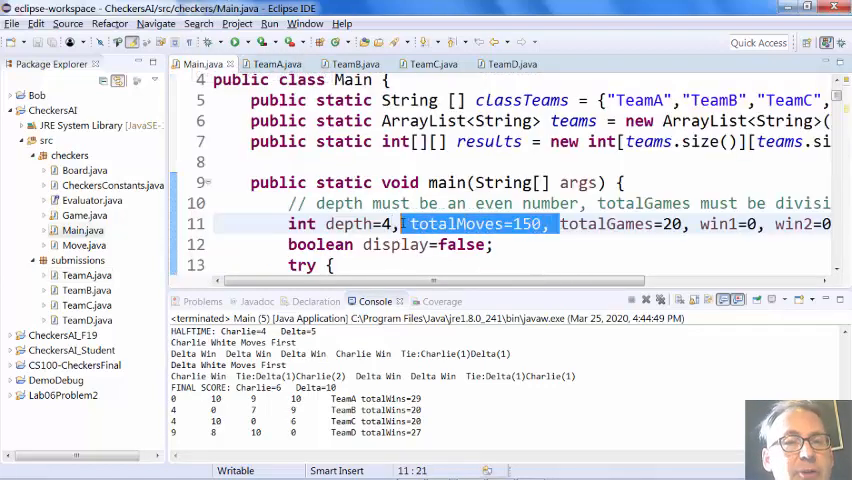